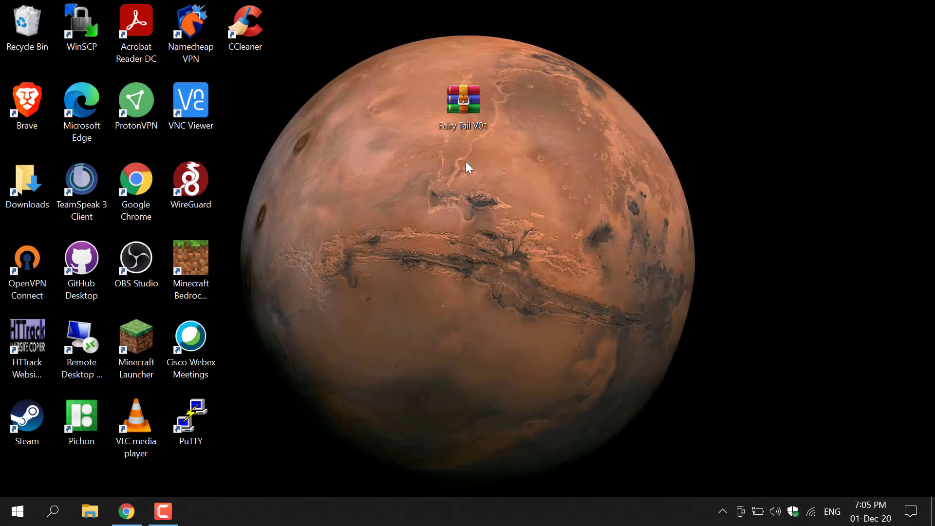
Step: Switch to Chrome and bring up the CDisplay Ex website at cdisplayex.com
click(484, 120)
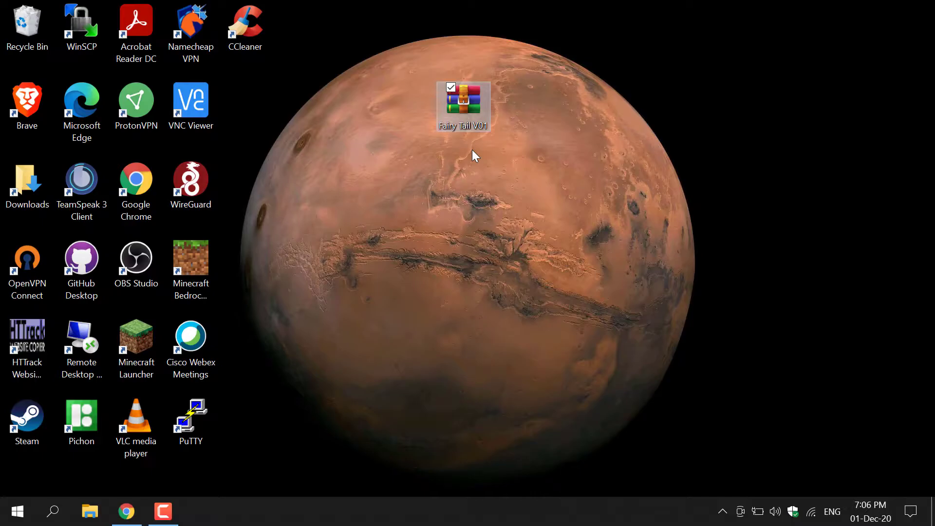
click(124, 512)
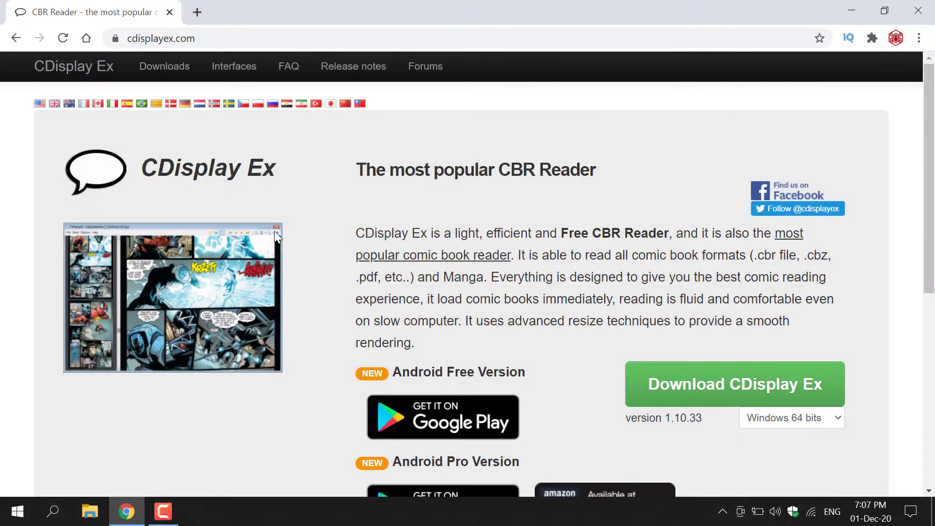
click(238, 40)
click(268, 39)
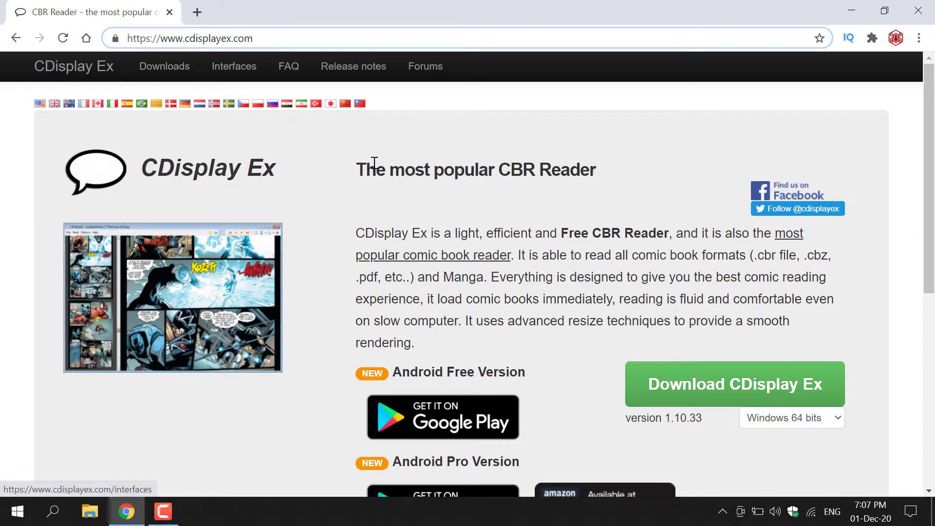
click(356, 139)
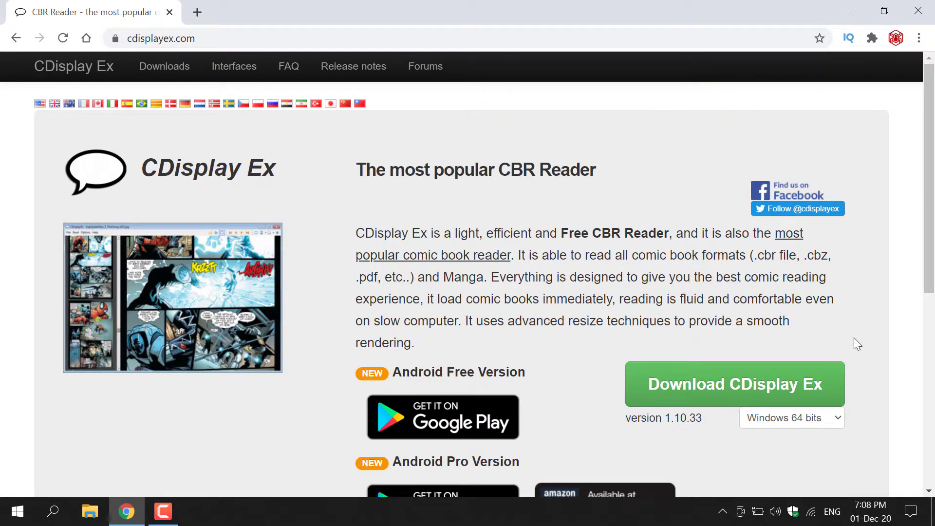
Step: Download the Windows 64 bits version of CDisplay Ex from its website
drag(934, 212, 934, 295)
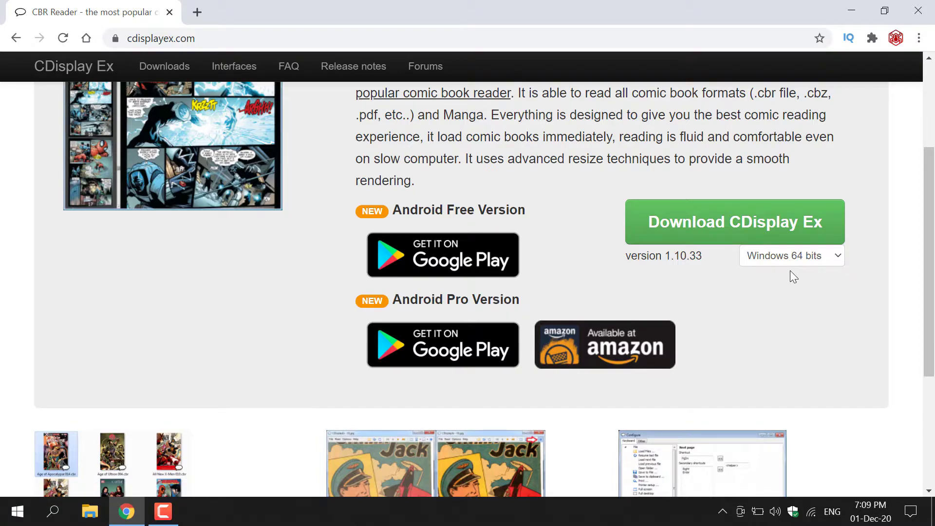
click(824, 261)
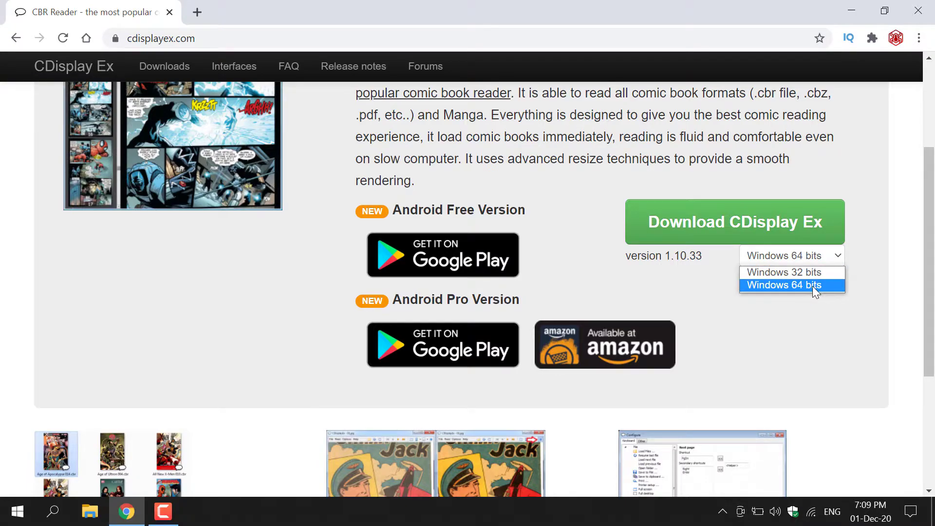
click(813, 285)
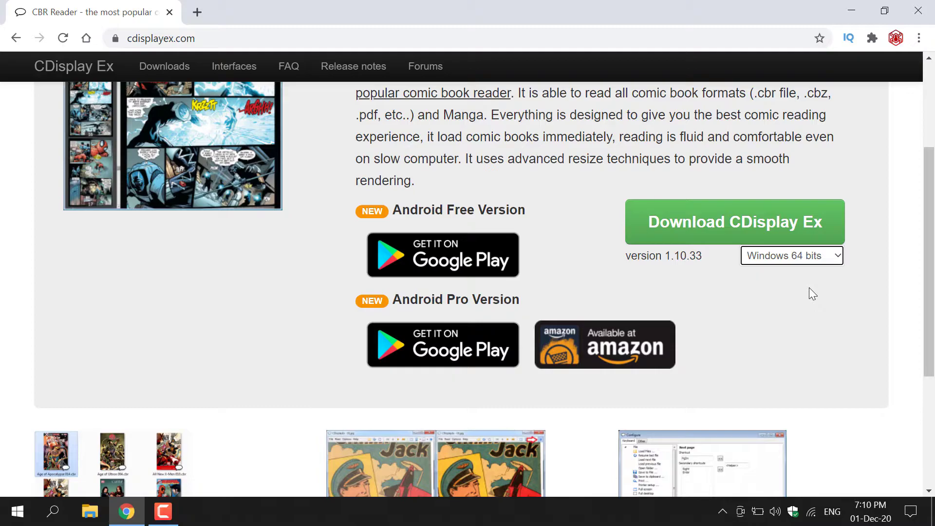
click(799, 239)
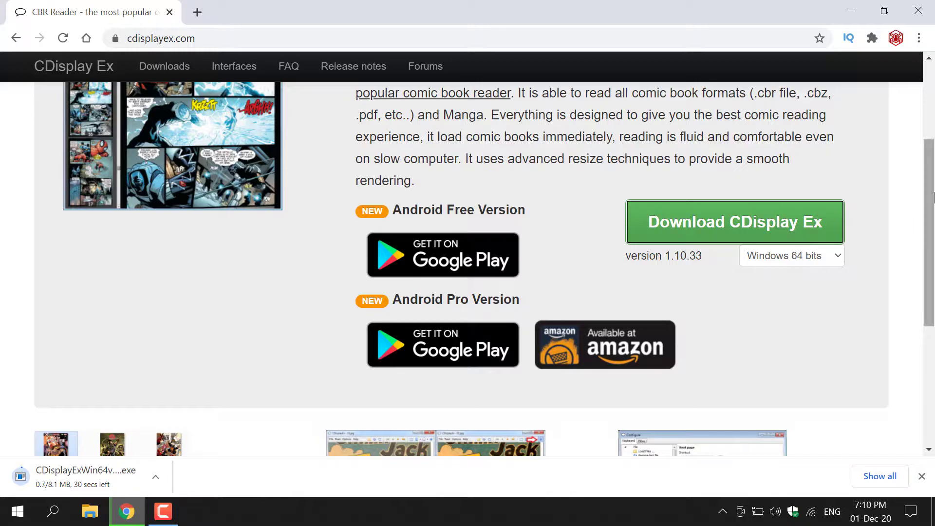
Step: Run the downloaded CDisplayEx installer and accept the destination folder C:\Program Files\CDisplayEx
scroll(456, 298, down, 5)
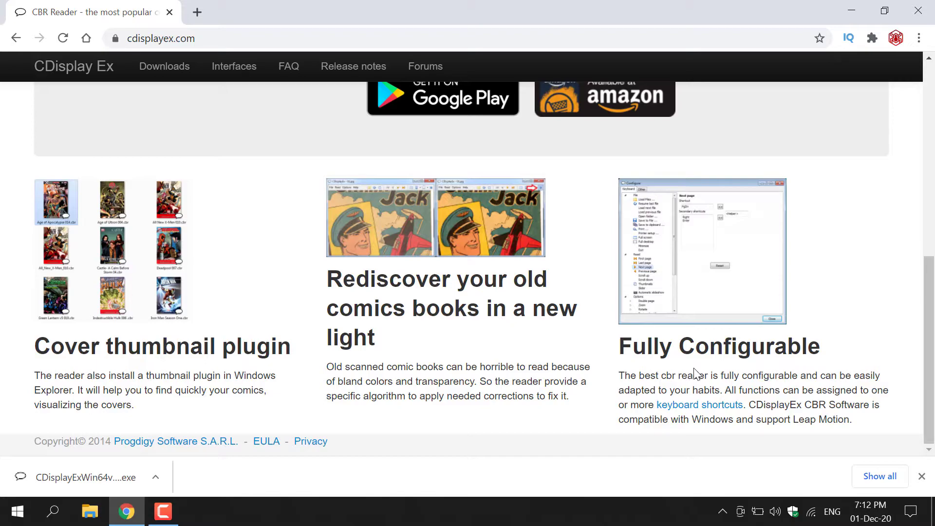
click(157, 476)
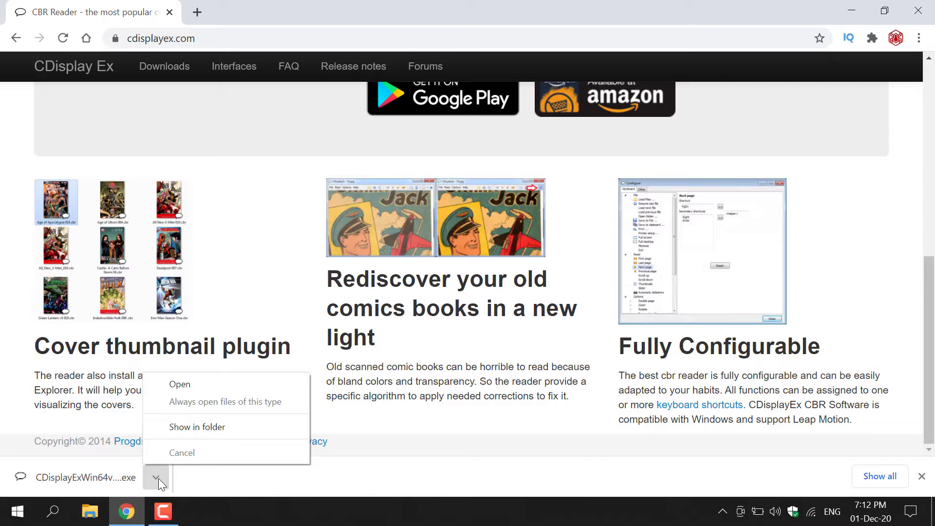
click(228, 388)
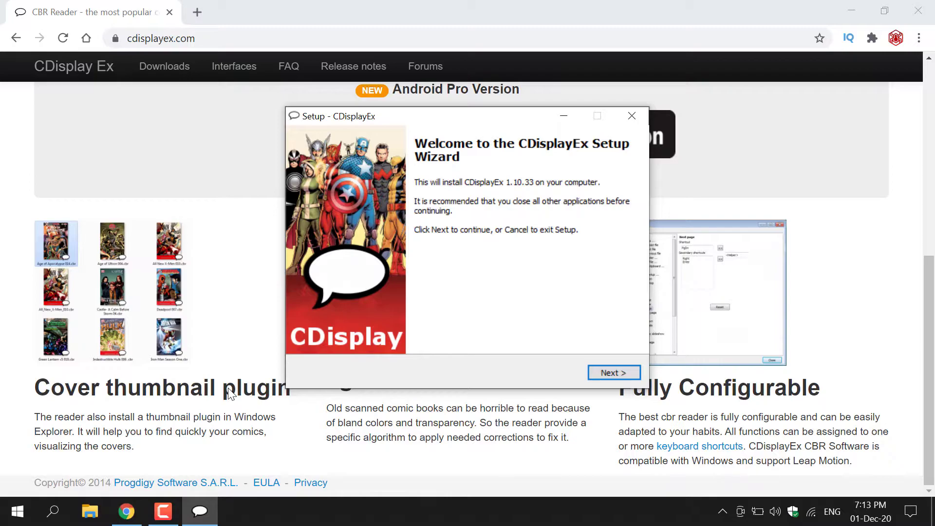
click(614, 374)
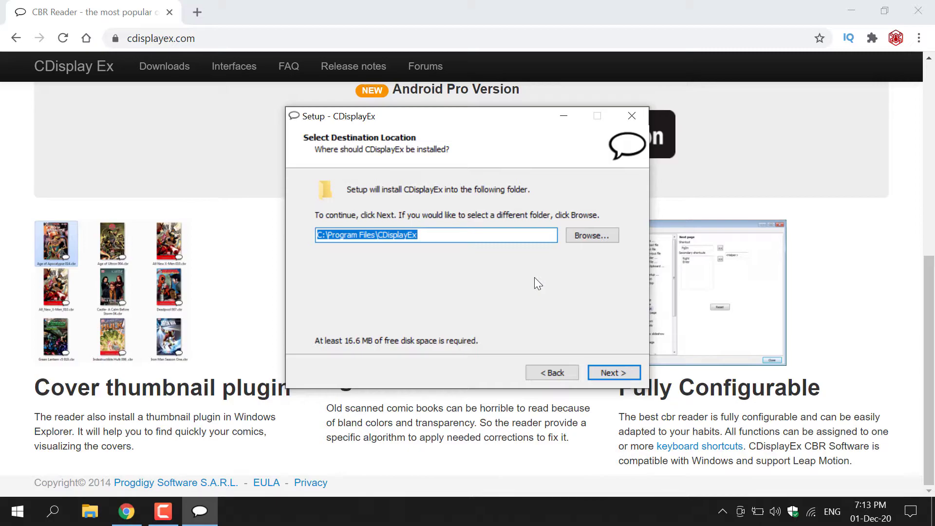
click(612, 370)
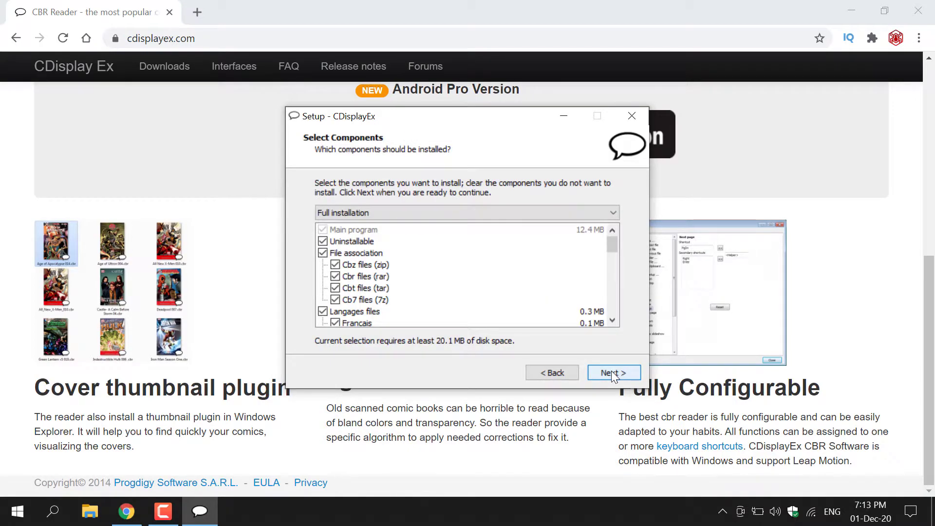
Step: Start from the full installation, exclude all language files from the components, and proceed with that selection
click(612, 215)
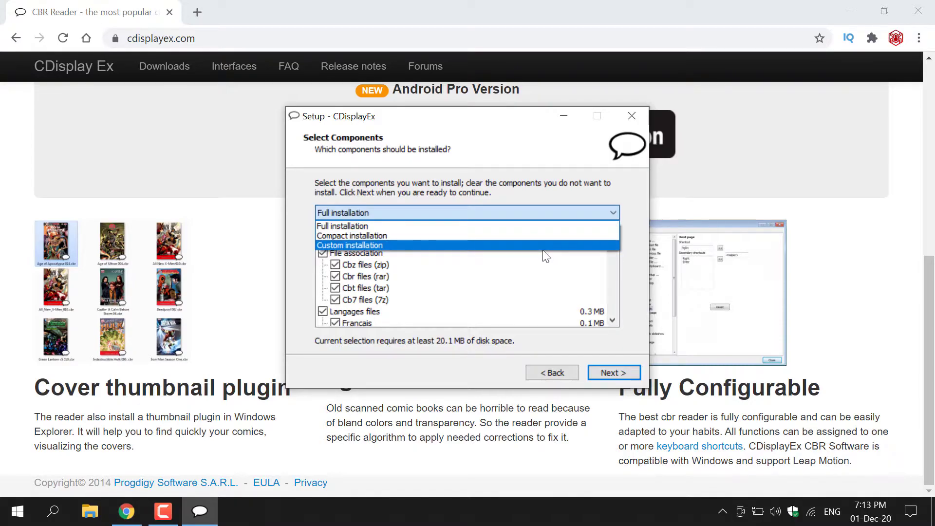
click(547, 227)
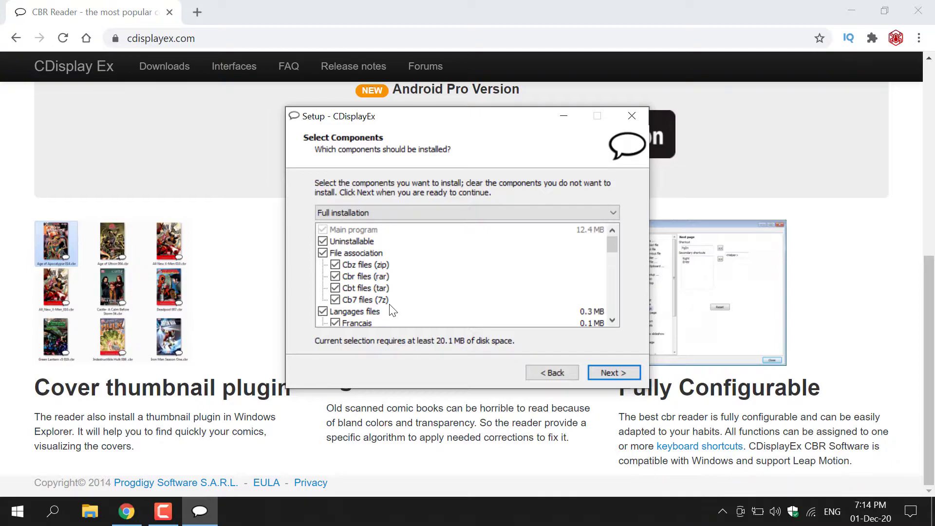
mouse_move(607, 244)
mouse_down()
mouse_move(609, 310)
mouse_move(610, 257)
mouse_up()
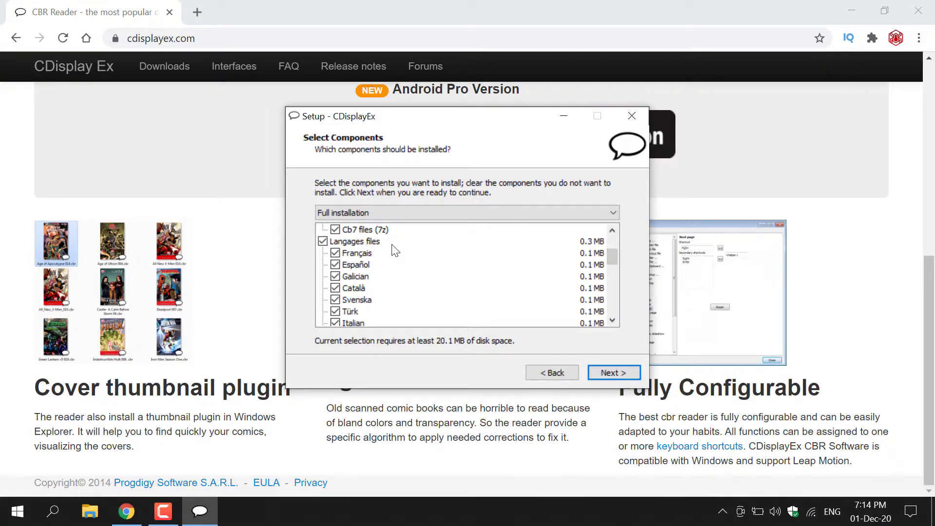
click(323, 242)
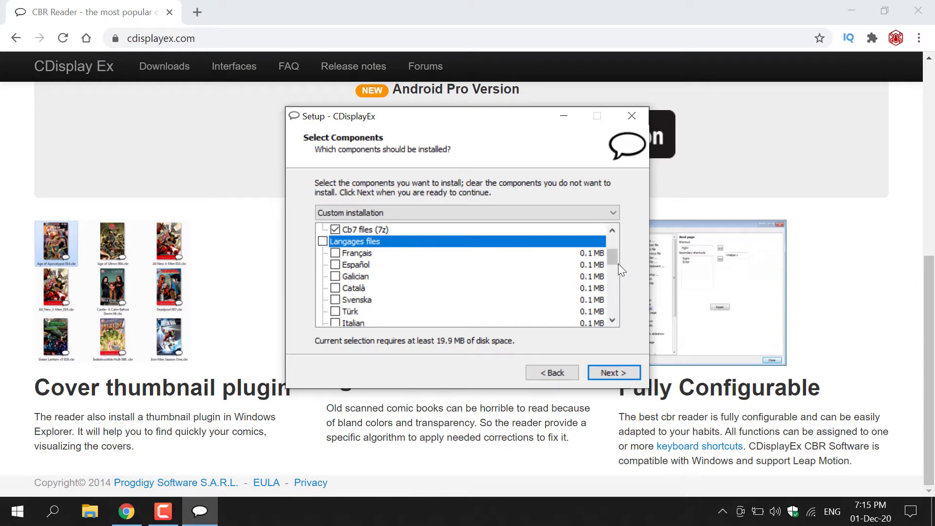
drag(615, 262, 617, 314)
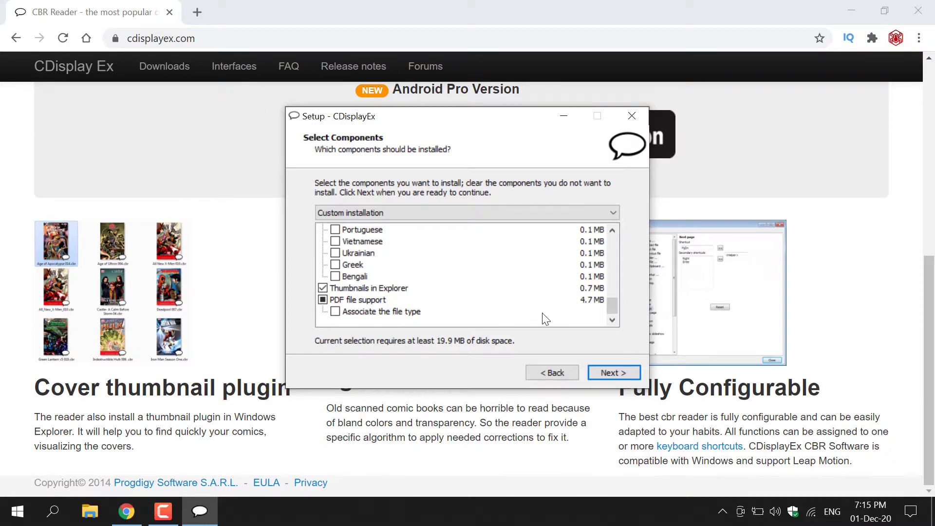
click(621, 372)
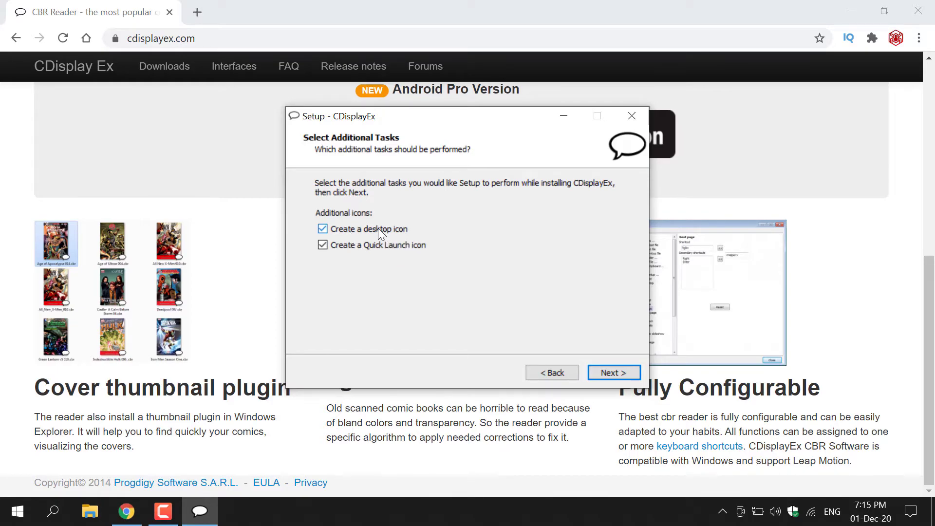
Step: Leave out the Quick Launch icon, install CDisplayEx, and finish the setup with the program set to launch
click(323, 245)
click(618, 375)
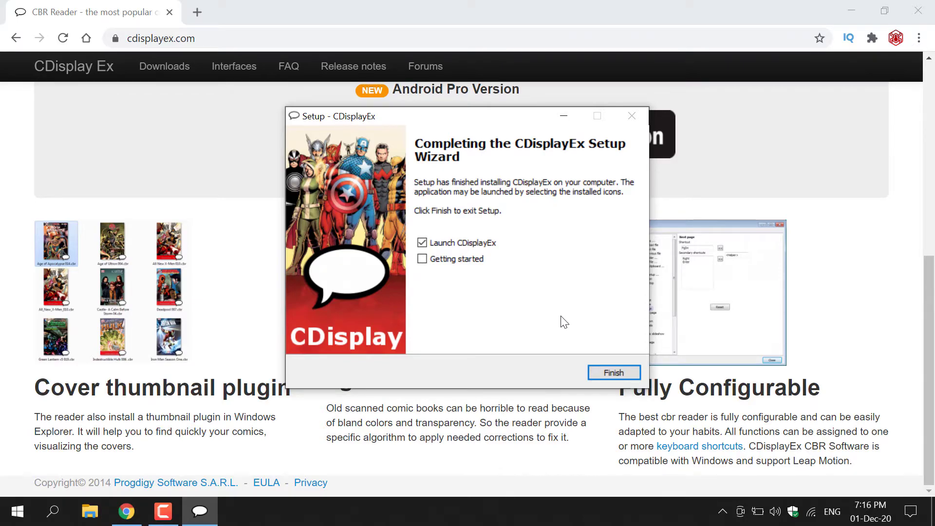
click(616, 373)
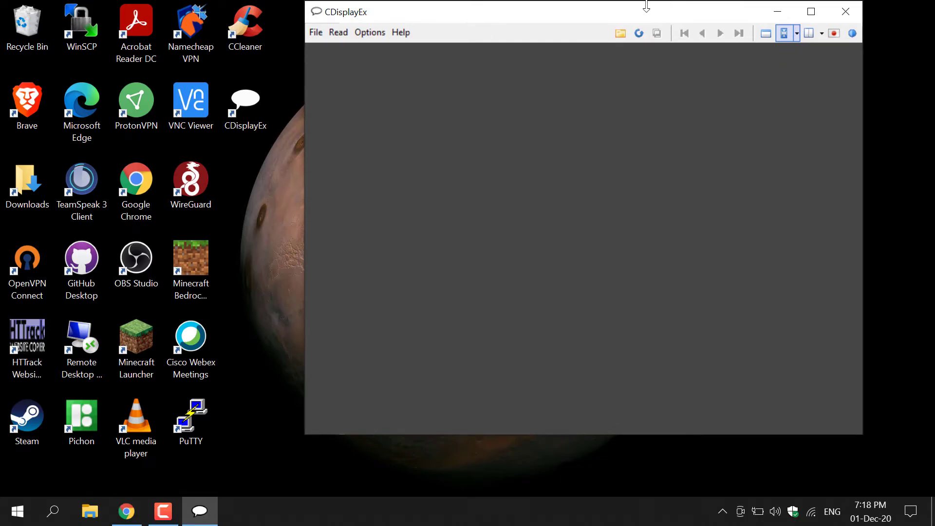
Step: Load the Fairy Tail V01 archive from the desktop into CDisplayEx and maximize the reader window
drag(609, 20, 814, 30)
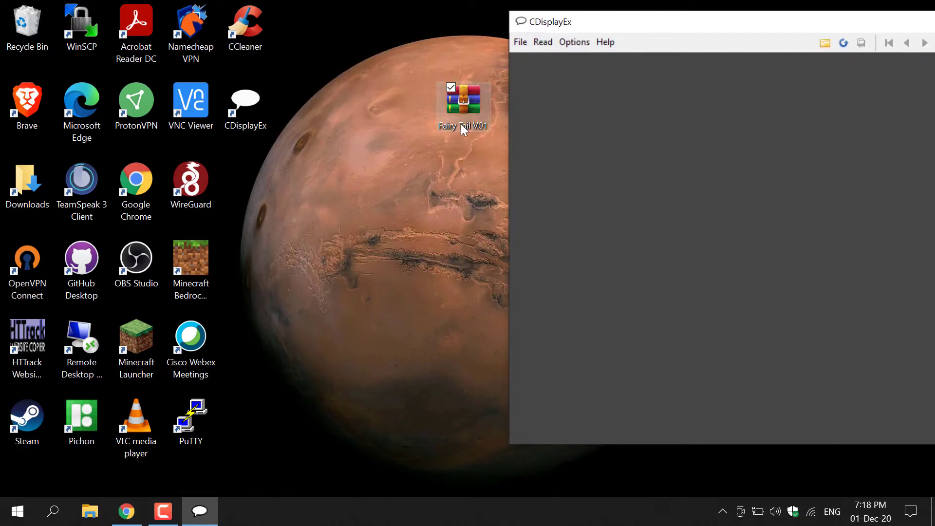
click(451, 141)
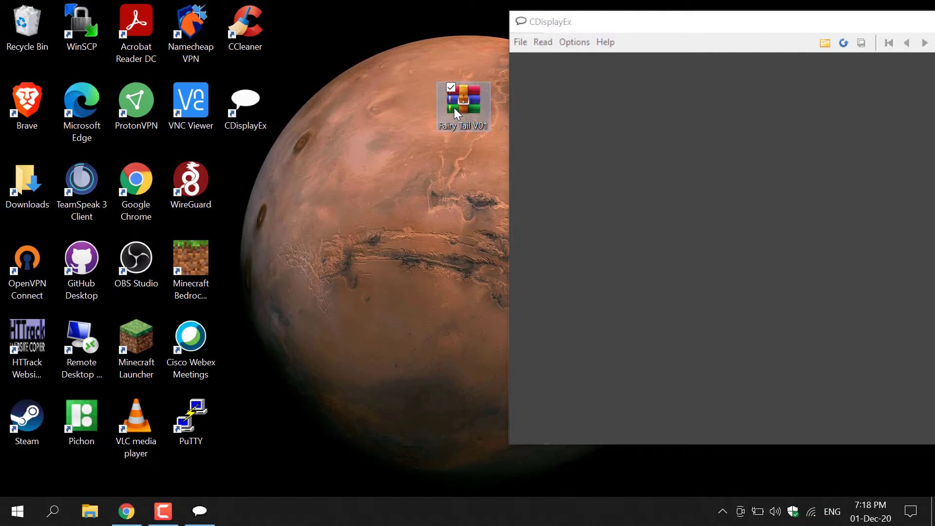
drag(454, 107, 632, 171)
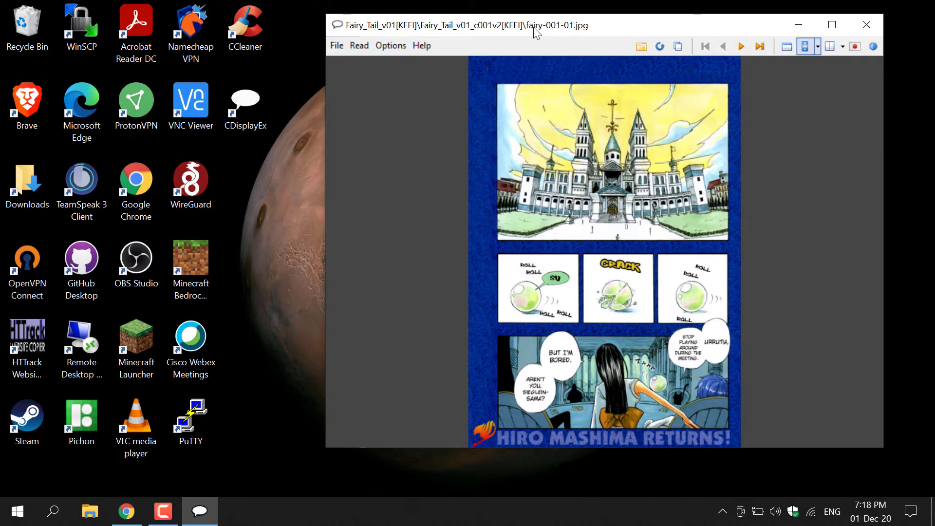
drag(537, 32, 461, 32)
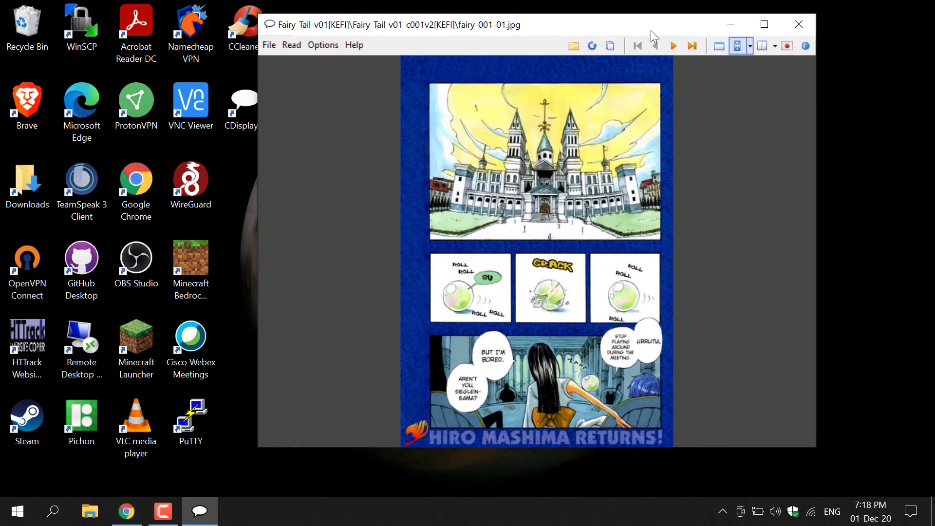
click(765, 26)
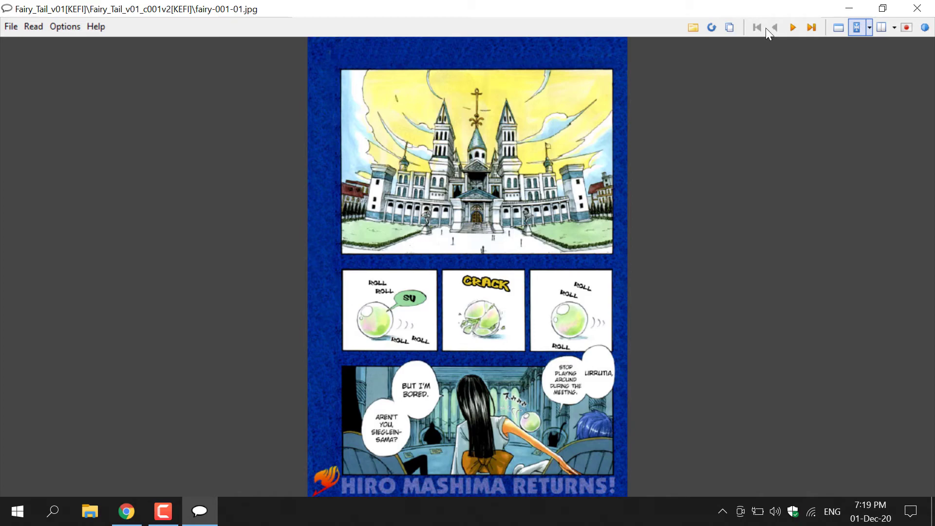
Step: Turn on Japanese reading and change the page fit mode to show the manga page larger
click(903, 32)
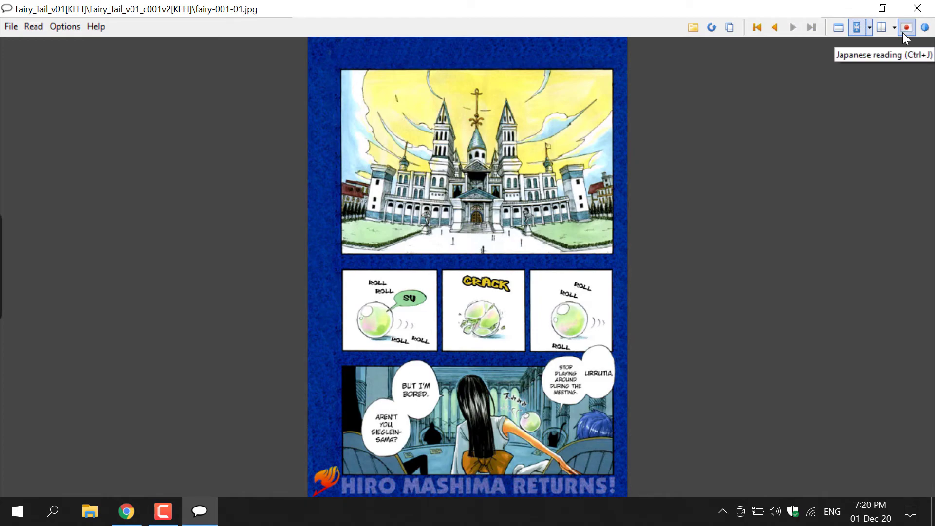
click(858, 26)
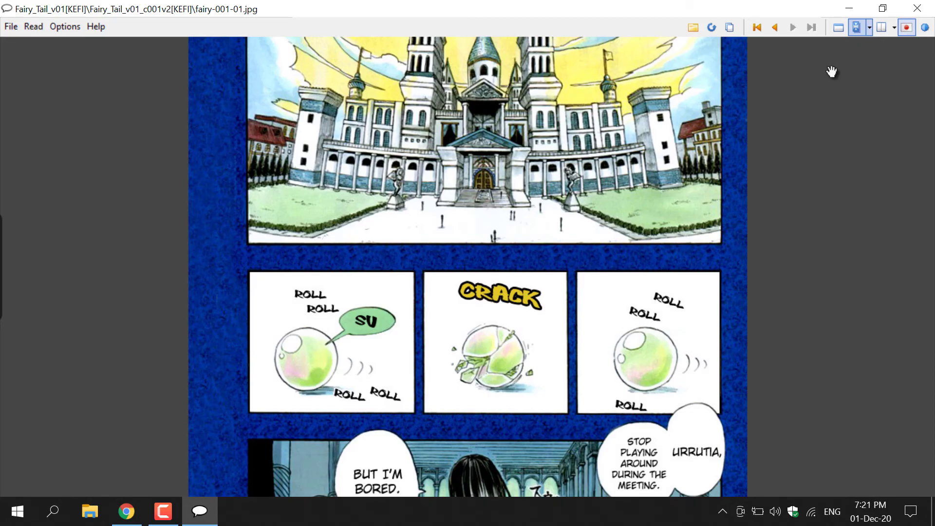
Step: Read through the opening pages of the Fairy Tail volume up to page 7
scroll(684, 182, down, 3)
scroll(684, 182, down, 4)
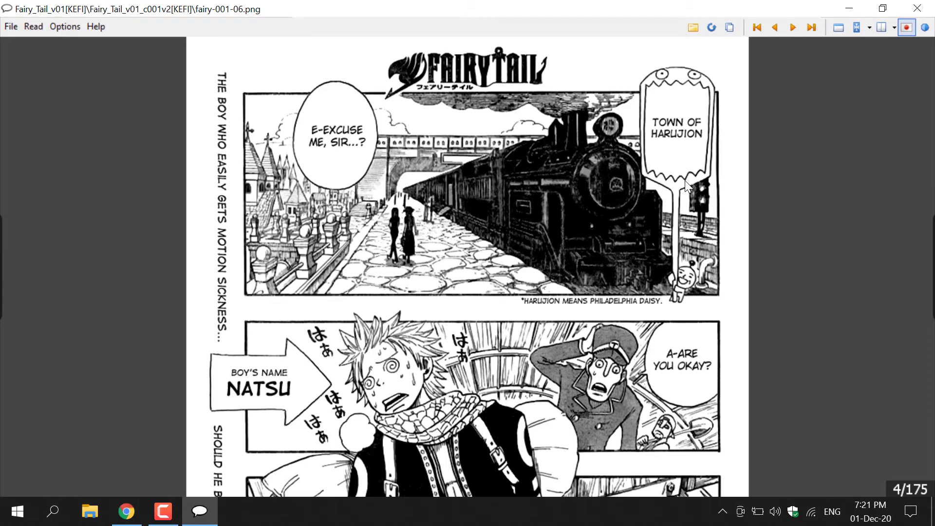
scroll(685, 180, down, 10)
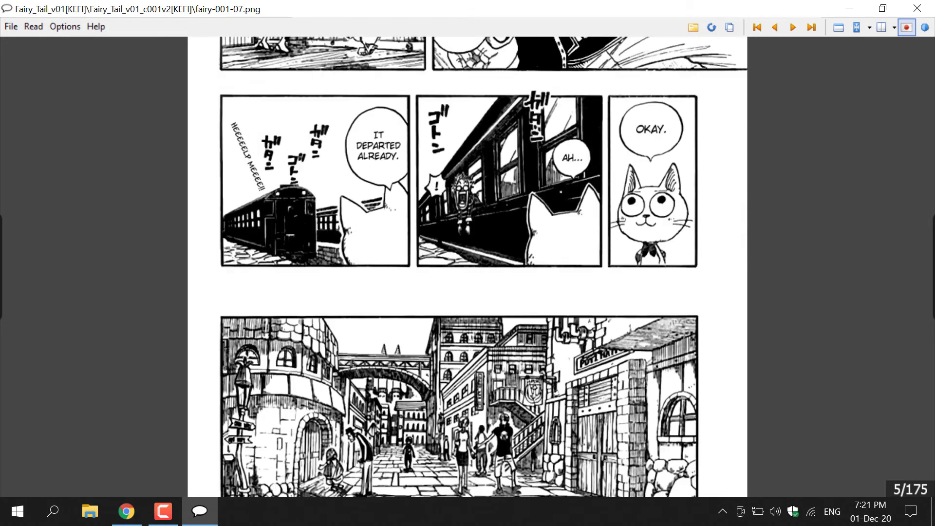
scroll(685, 180, down, 8)
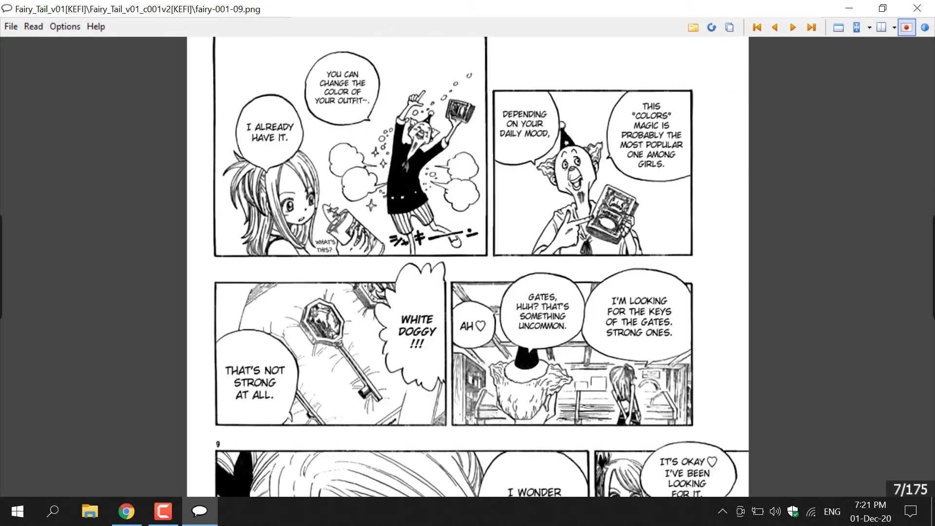